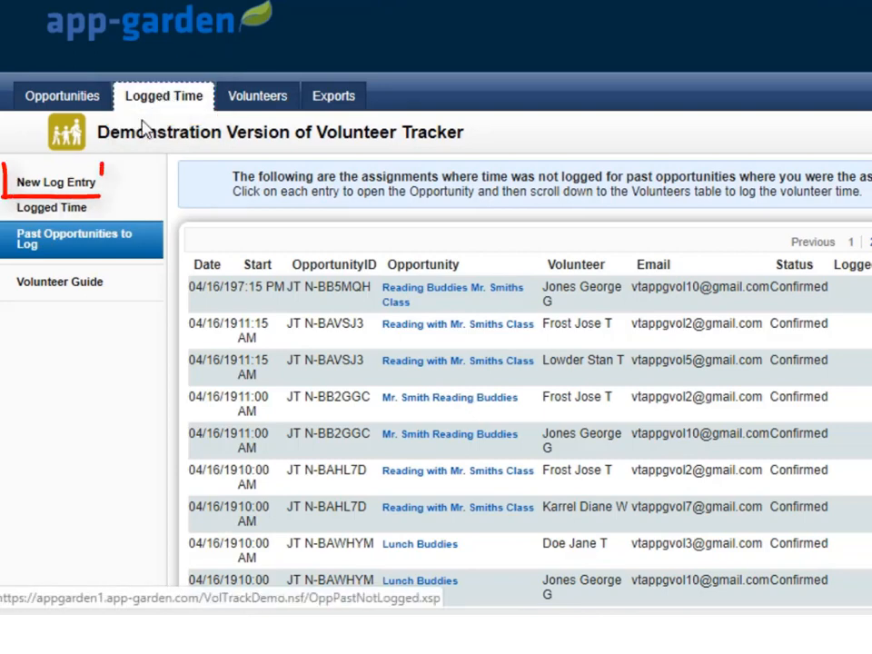
Filter the 111 North High School volunteers by the first volunteer's last name and start a new log entry for the match
left_click(44, 191)
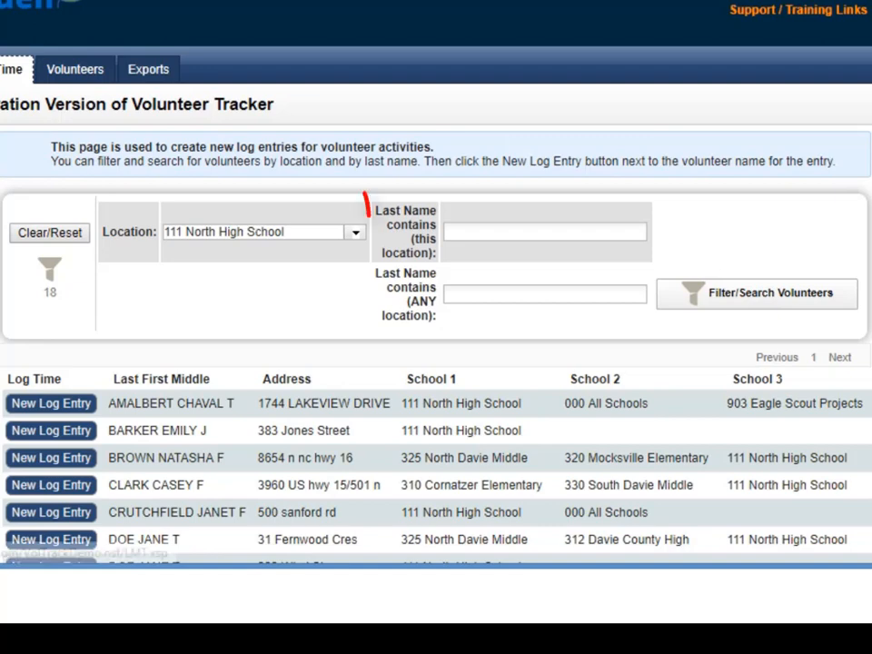
left_click(484, 229)
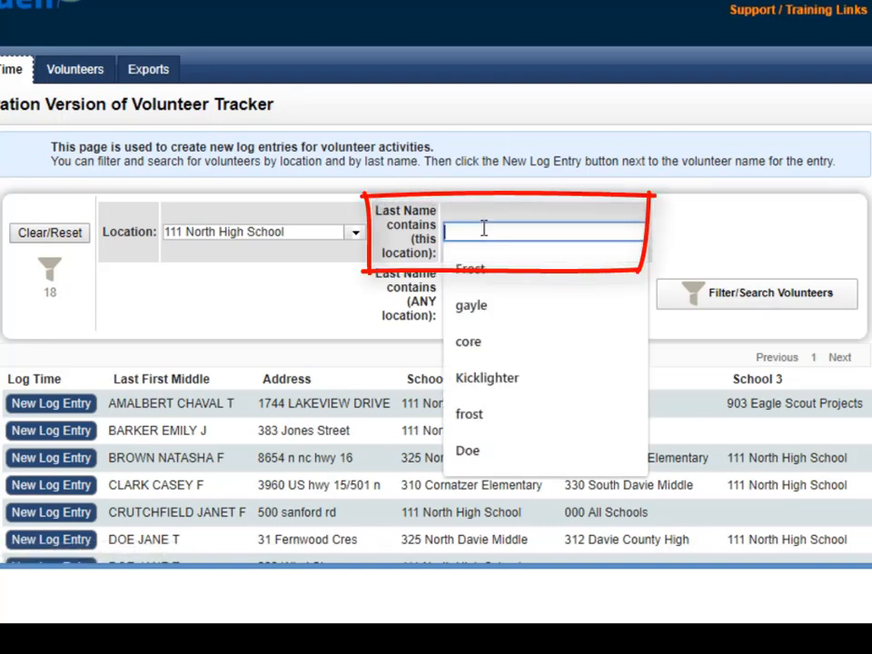
type("Frost")
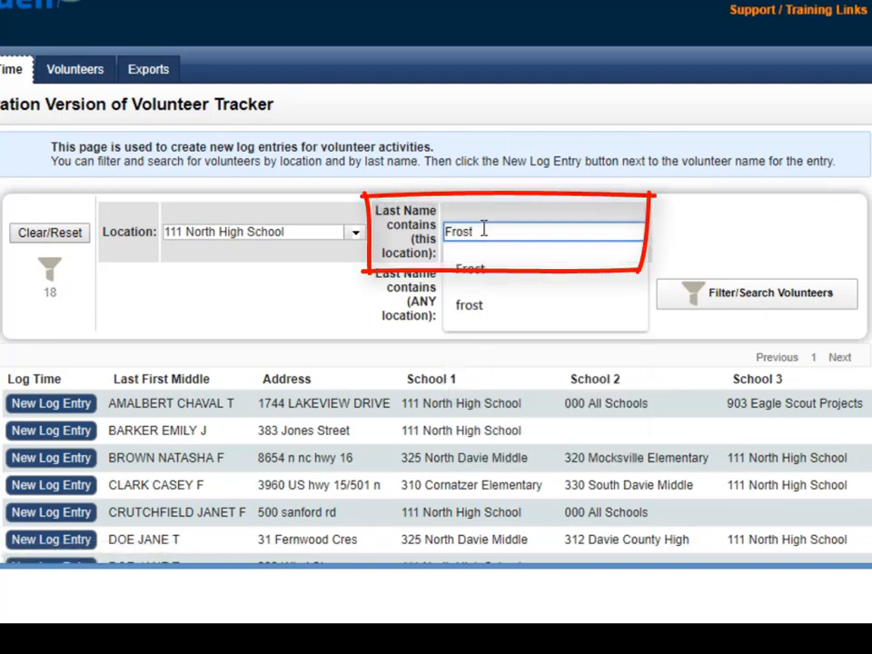
left_click(720, 299)
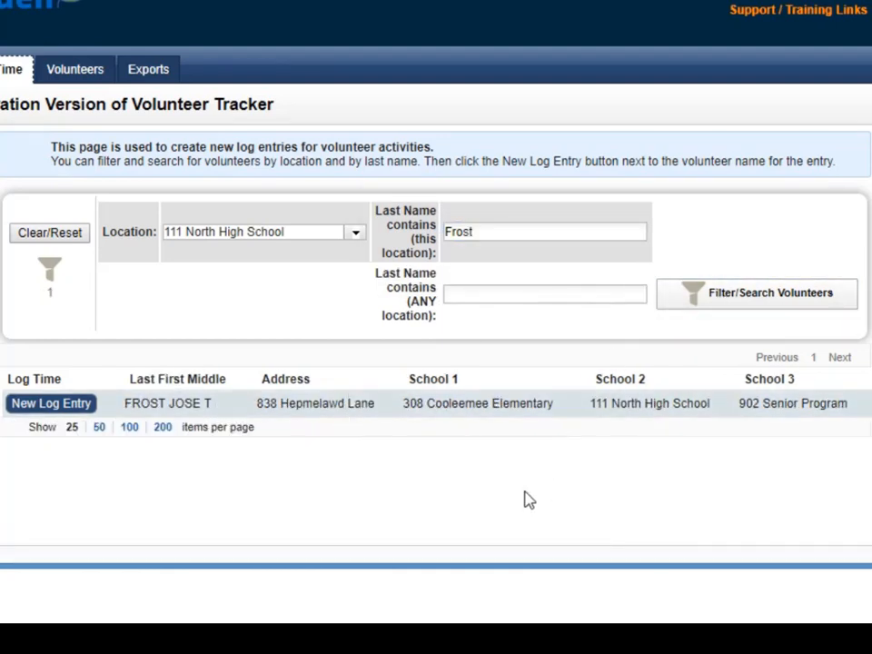
left_click(63, 411)
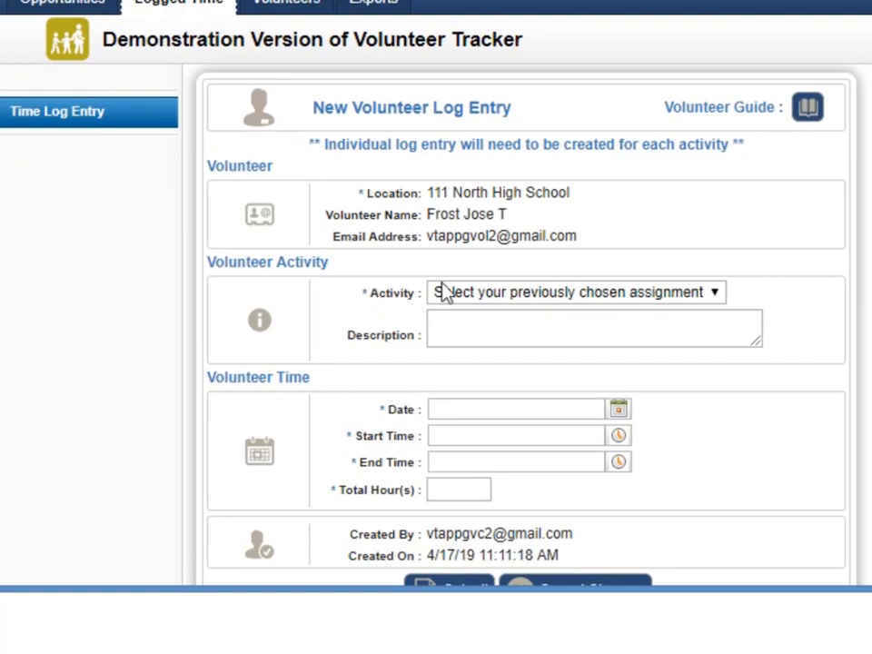
Switch the activity choices to the volunteer's approved activities and choose Athletics Boosters
left_click(716, 296)
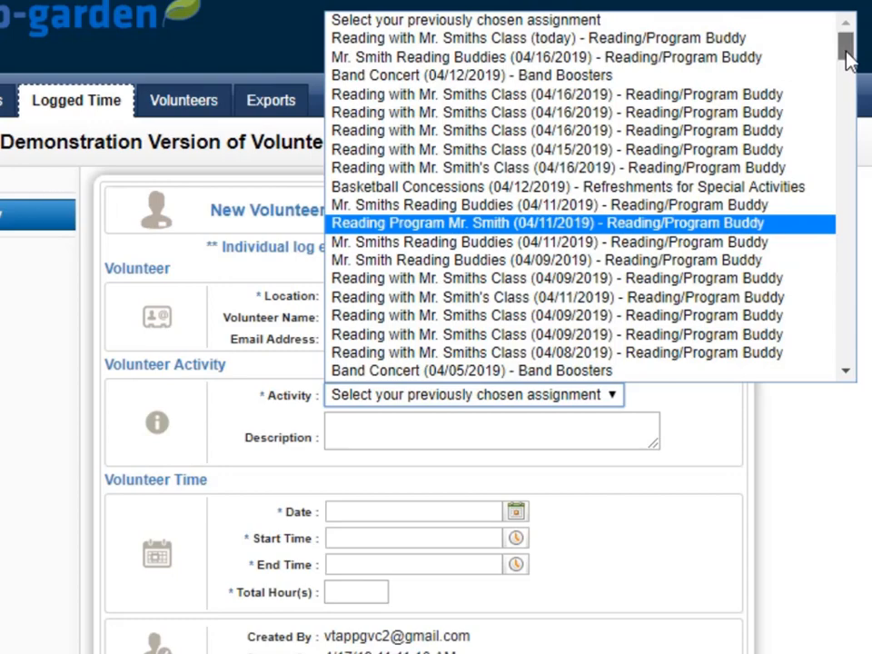
left_click_drag(847, 55, 858, 366)
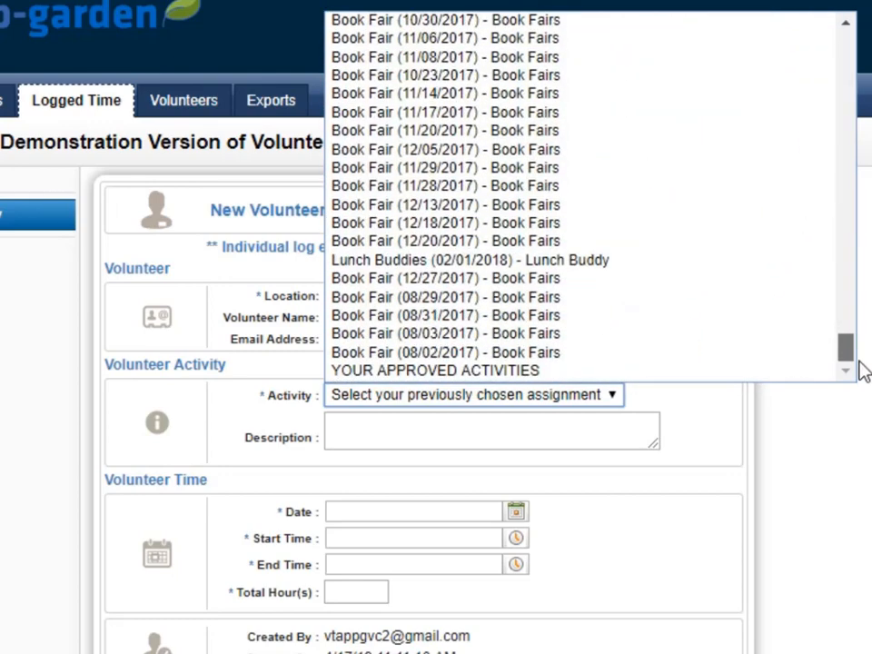
left_click(486, 372)
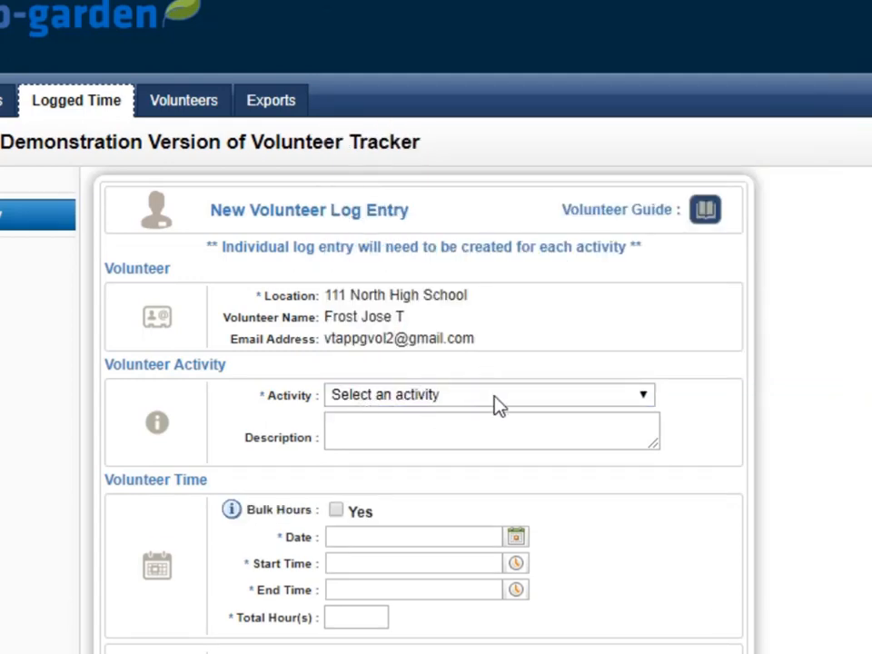
left_click(497, 399)
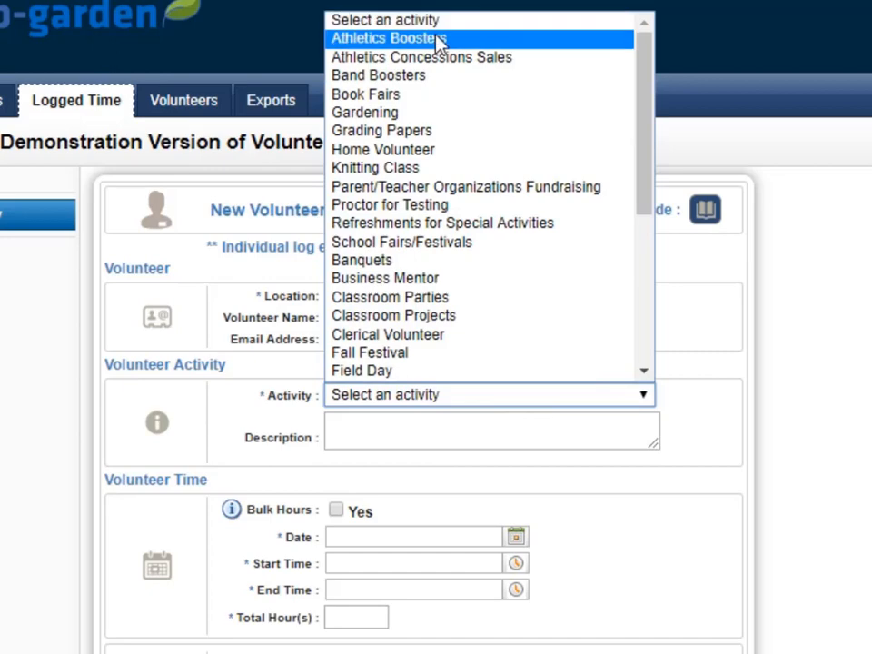
left_click(440, 37)
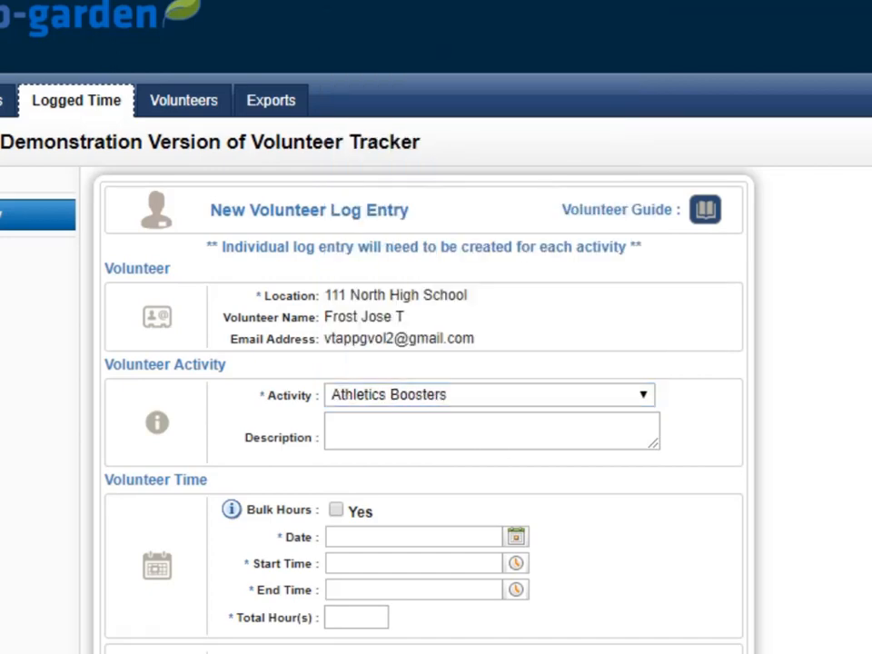
Set the volunteer date of the log entry to 03/20/2019
scroll(674, 406, "down", 2)
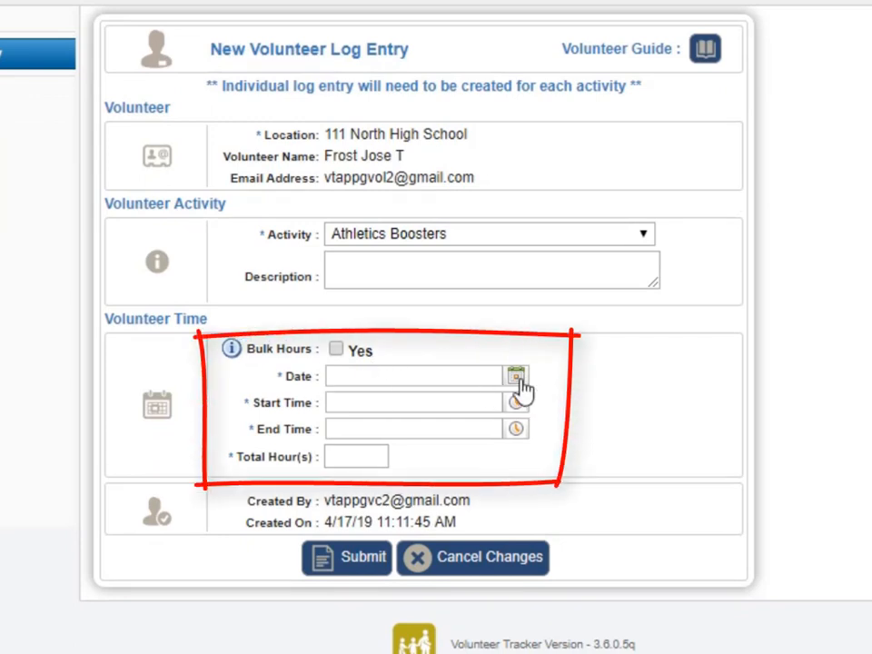
left_click(519, 378)
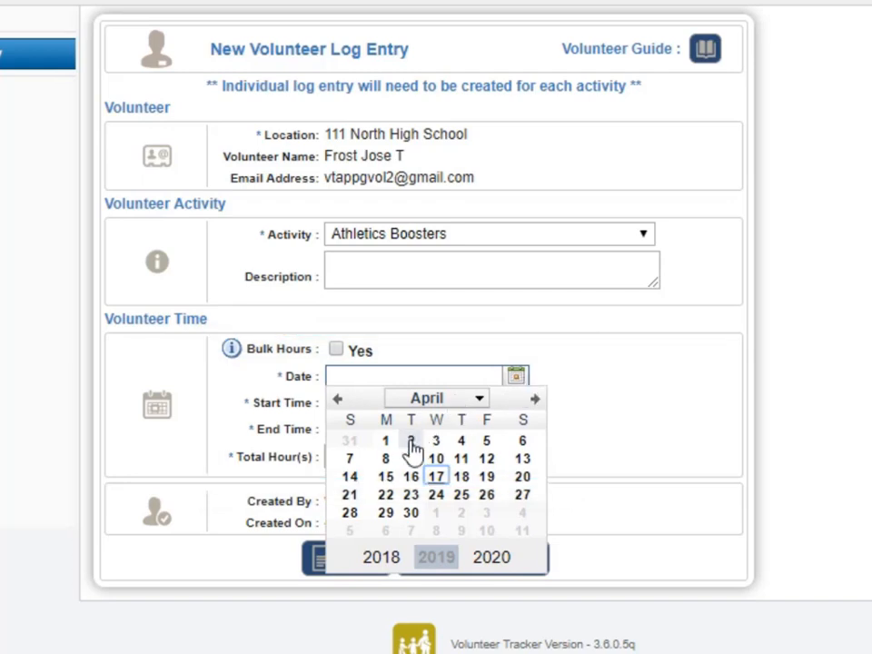
left_click(338, 400)
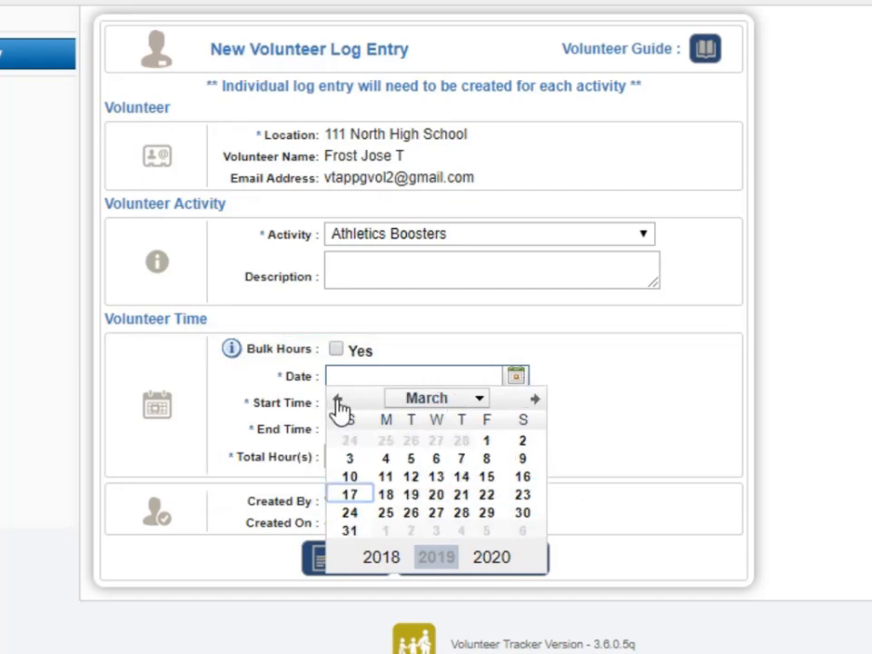
left_click(438, 496)
Set the start time to 9:00 AM and the end time to 12:00 PM, and submit the log entry
left_click(375, 400)
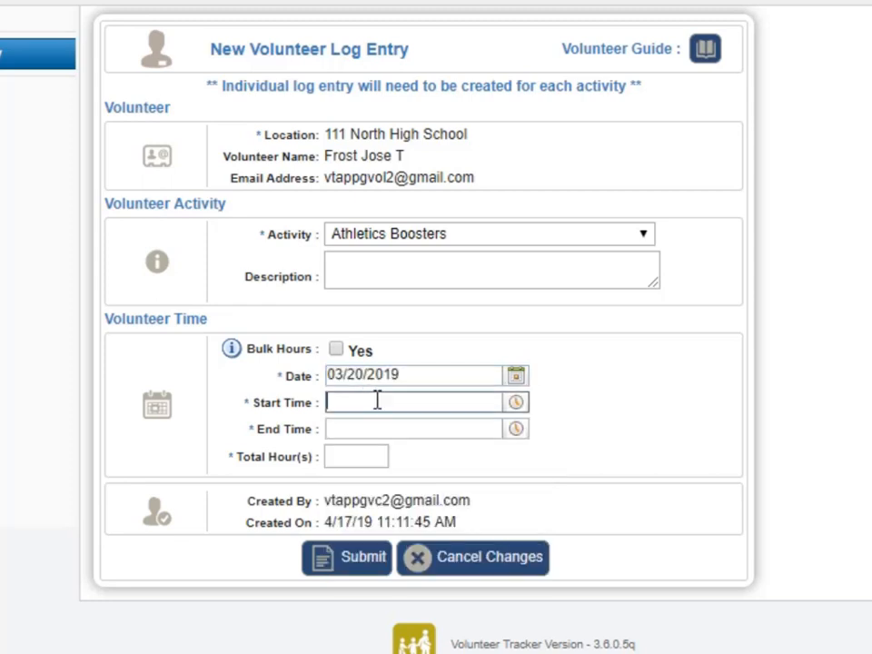
type("9")
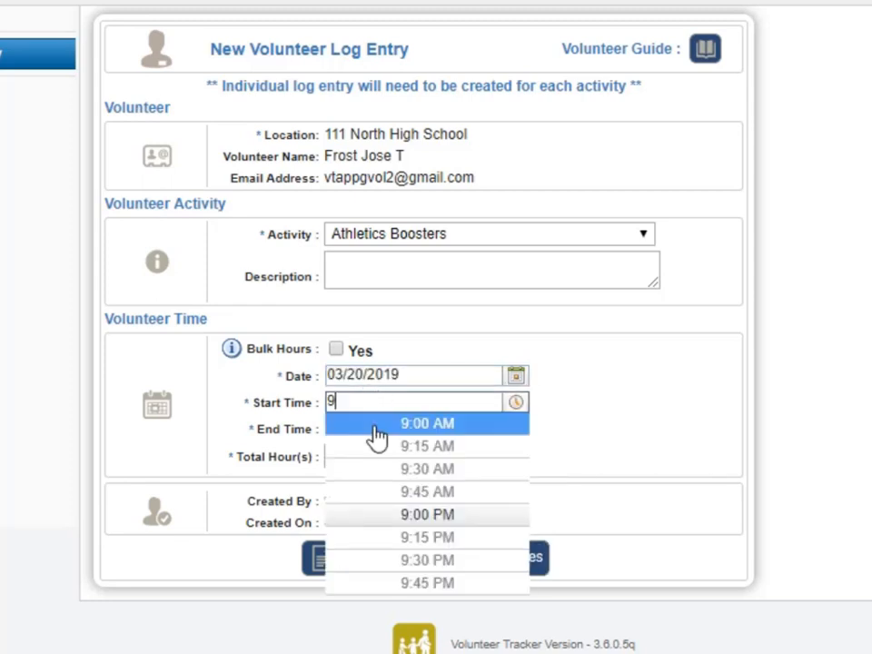
left_click(374, 423)
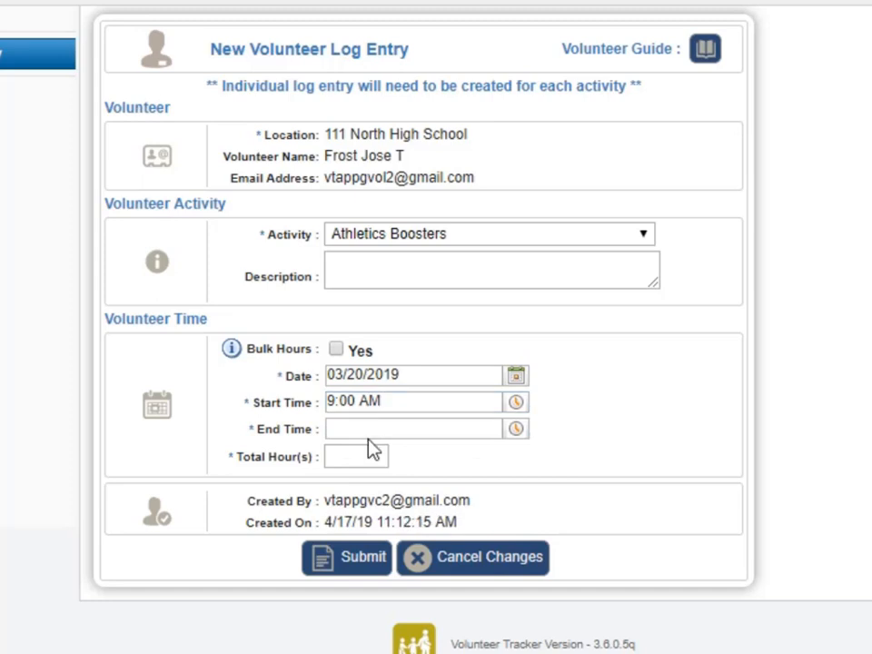
left_click(364, 429)
type("12")
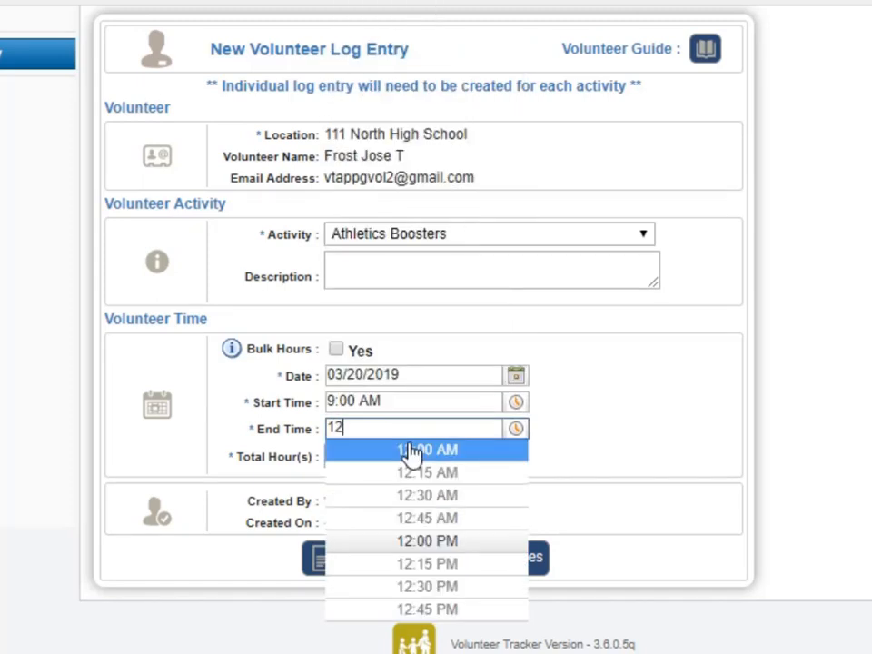
left_click(419, 542)
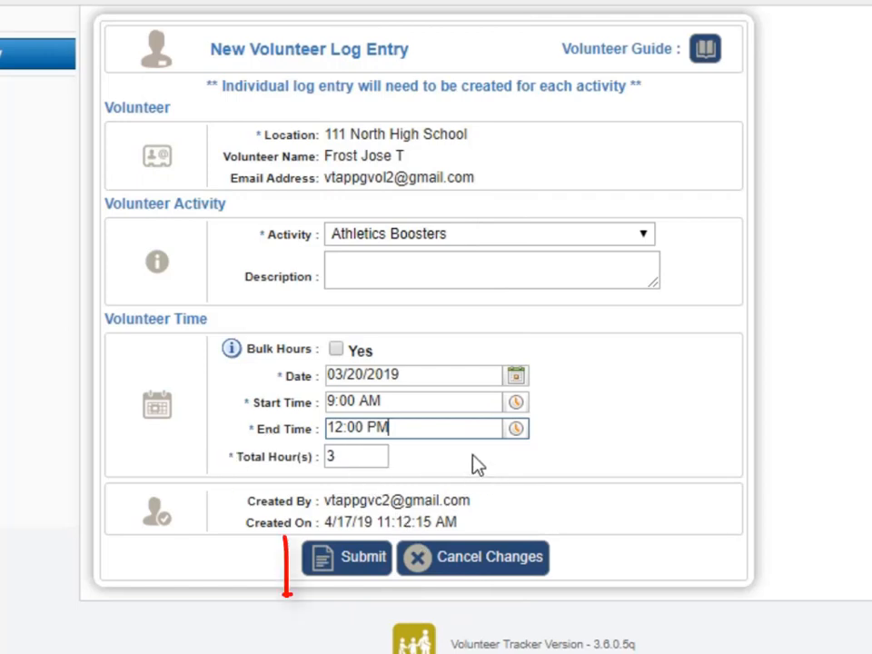
left_click(343, 565)
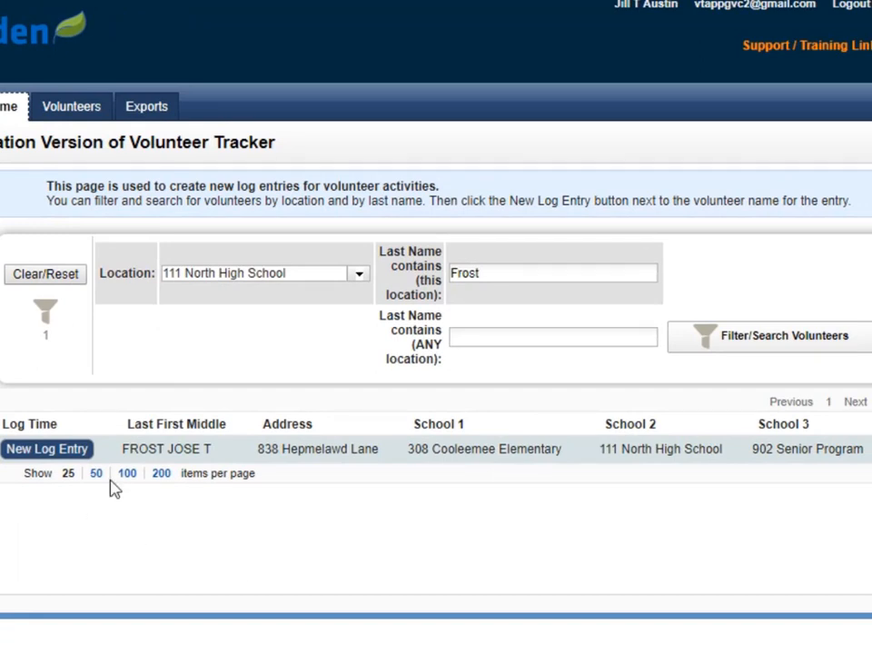
Reset the filter, search this location for the second volunteer's last name, and start a log entry for the match assigned only to 111 North High School
left_click(44, 275)
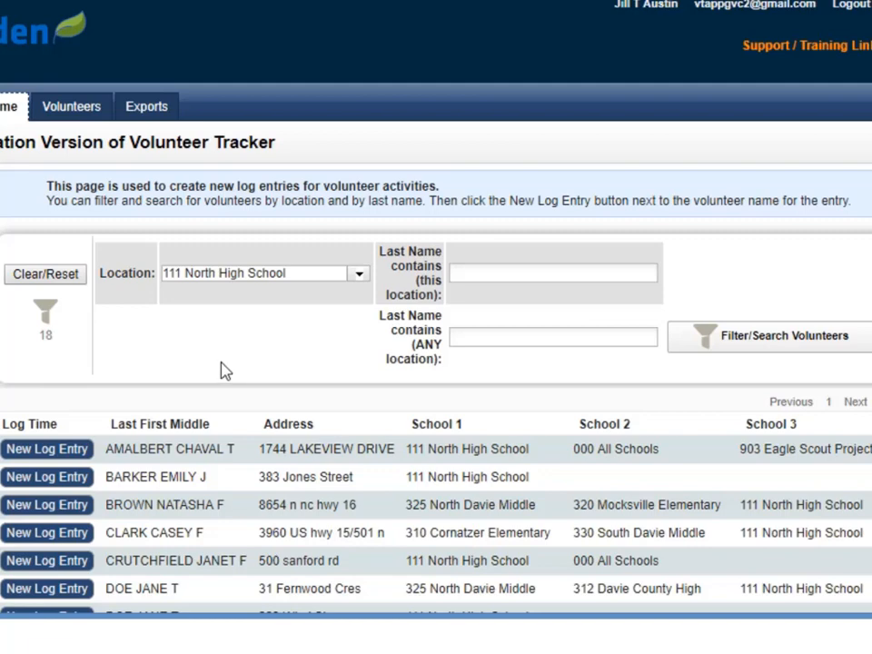
left_click(496, 275)
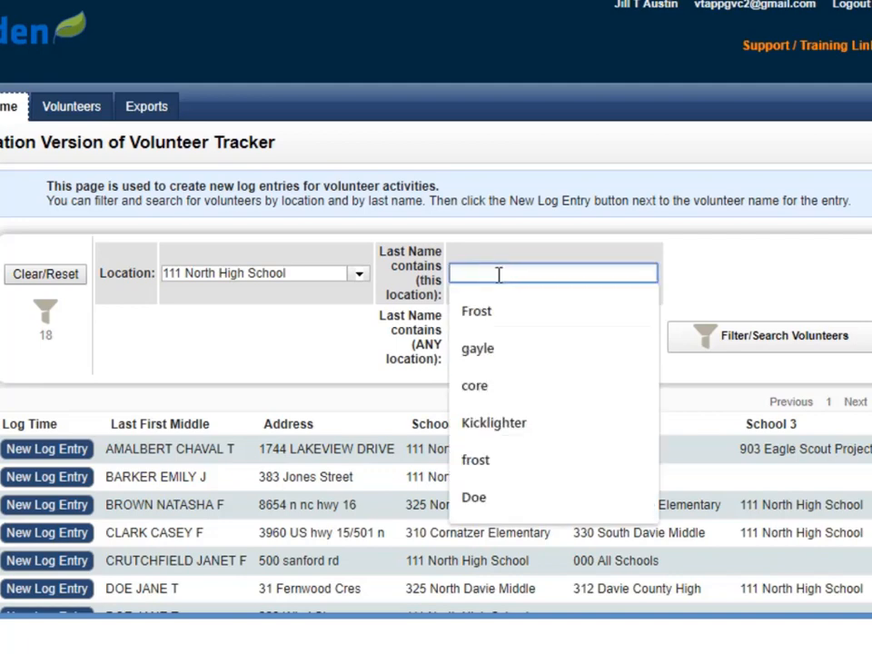
type("Doe")
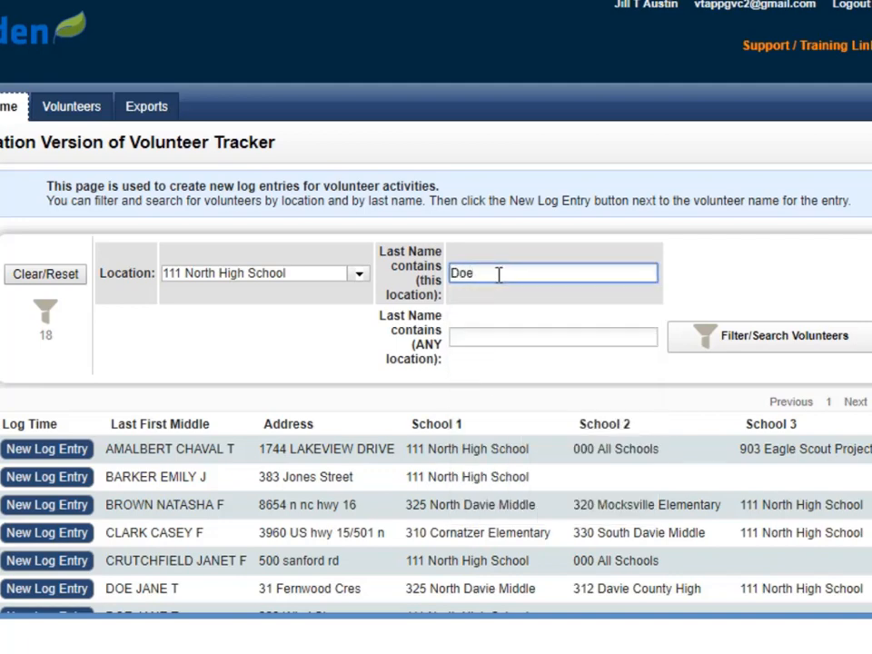
left_click(729, 341)
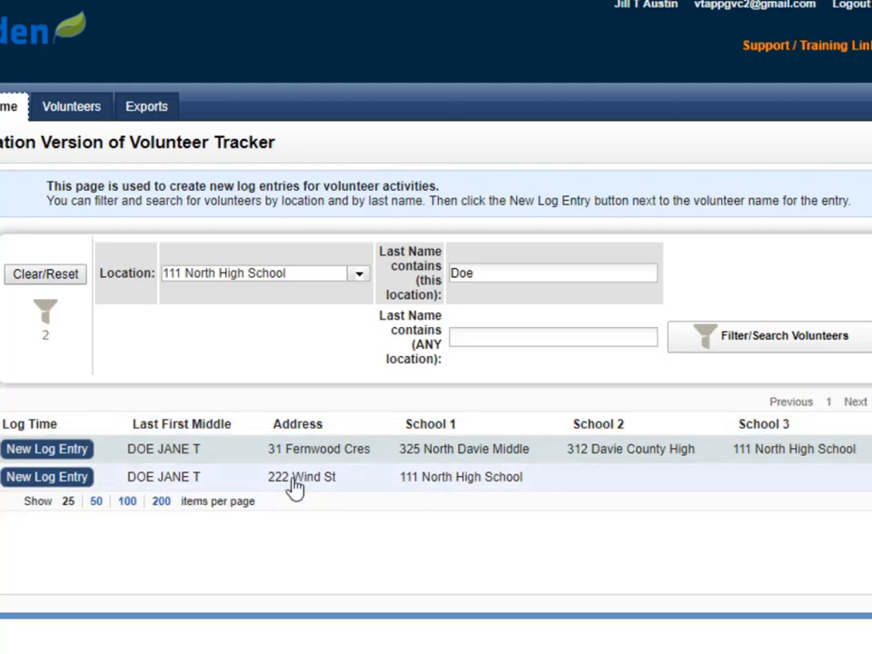
left_click(23, 479)
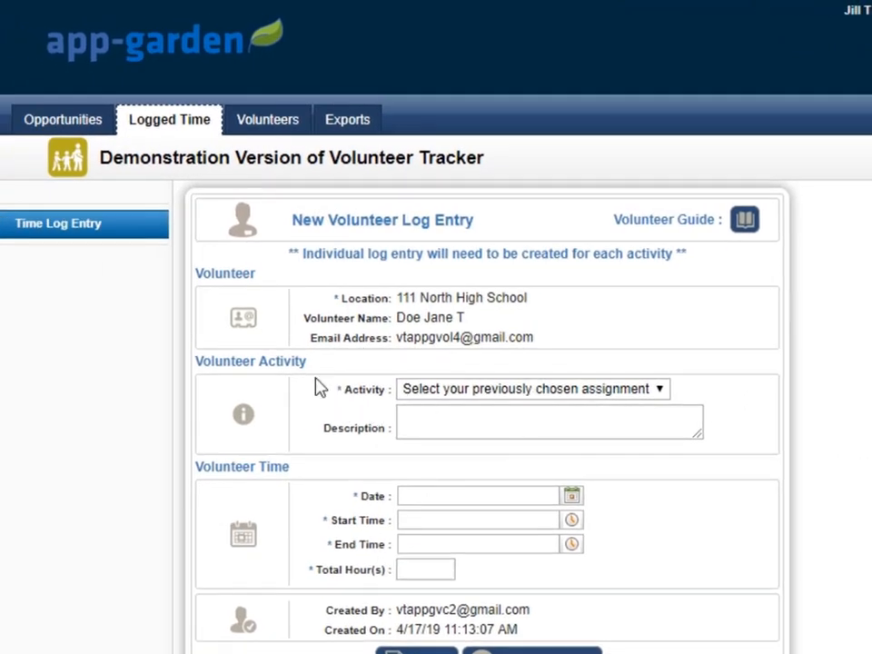
Switch the activity choices to the volunteer's approved activities and choose Field Day
left_click(669, 392)
scroll(778, 313, "down", 1)
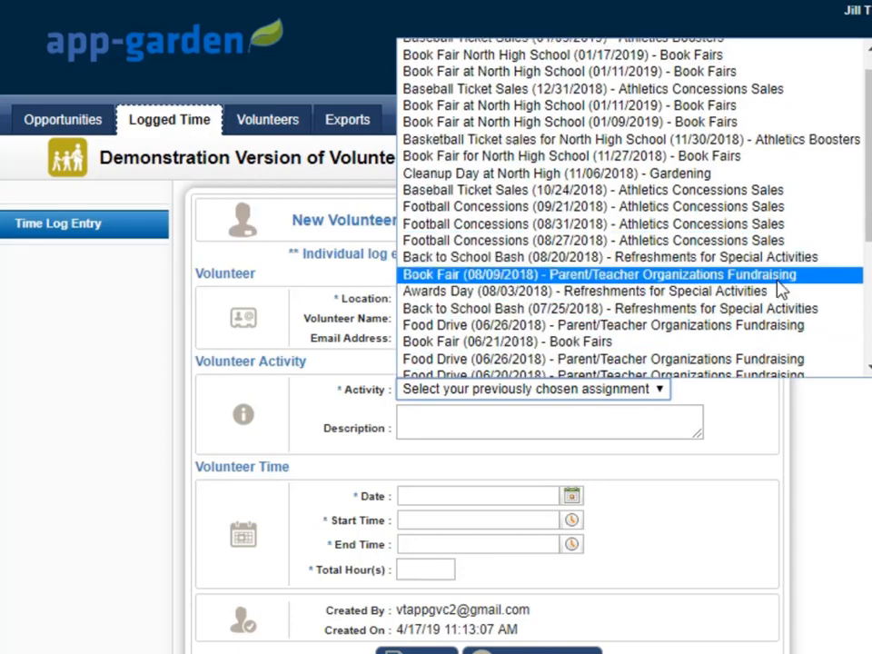
scroll(772, 286, "down", 5)
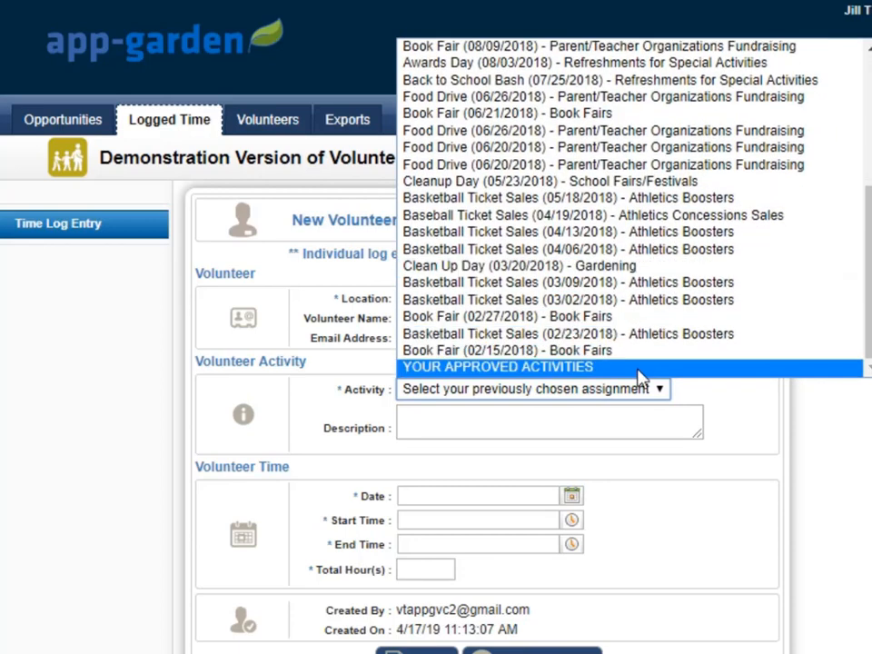
left_click(641, 374)
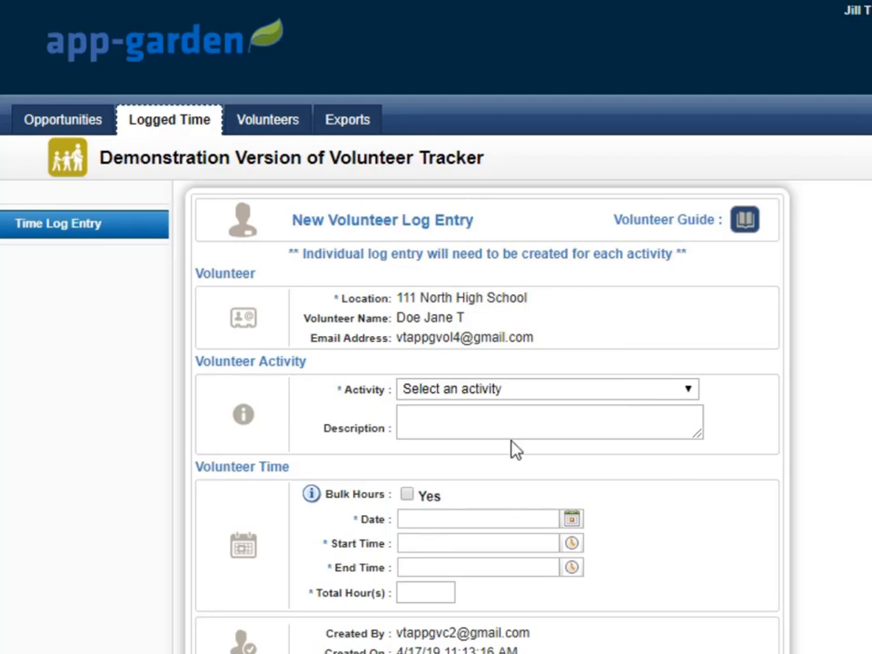
left_click(541, 397)
scroll(516, 373, "down", 1)
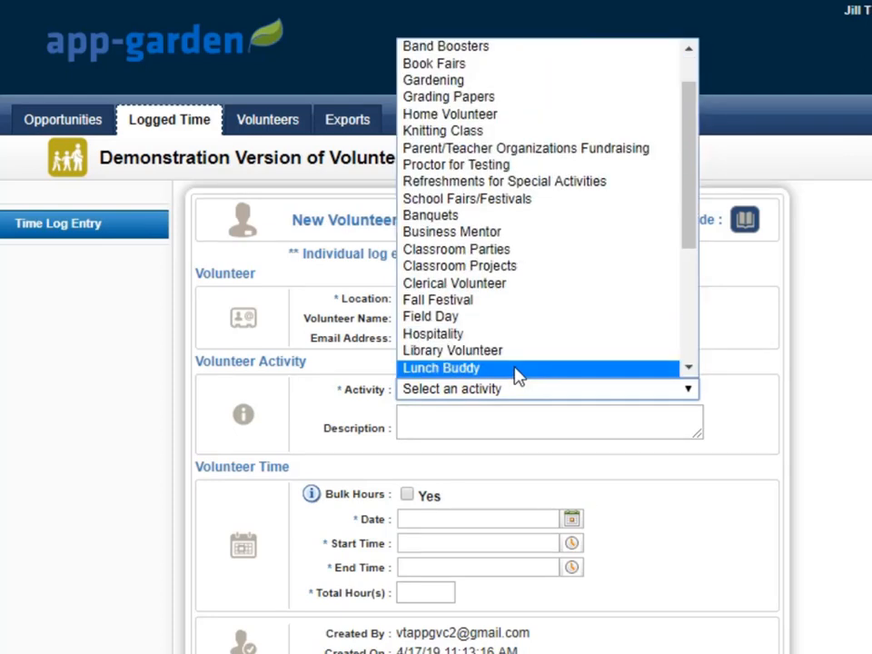
left_click(525, 319)
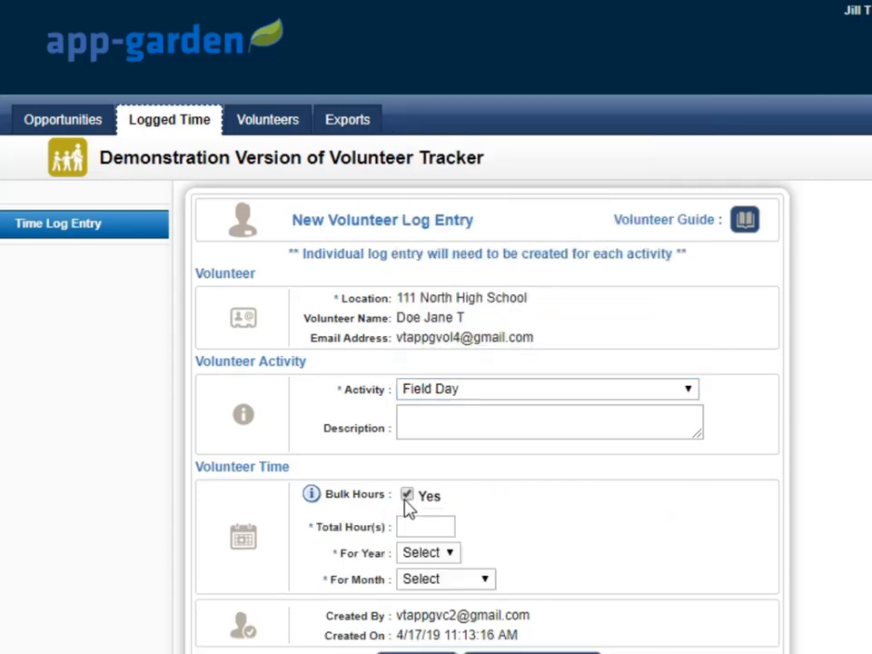
Record the volunteer time as bulk hours, with 4 total hours for the year 2019 and the month 04-April
left_click(425, 524)
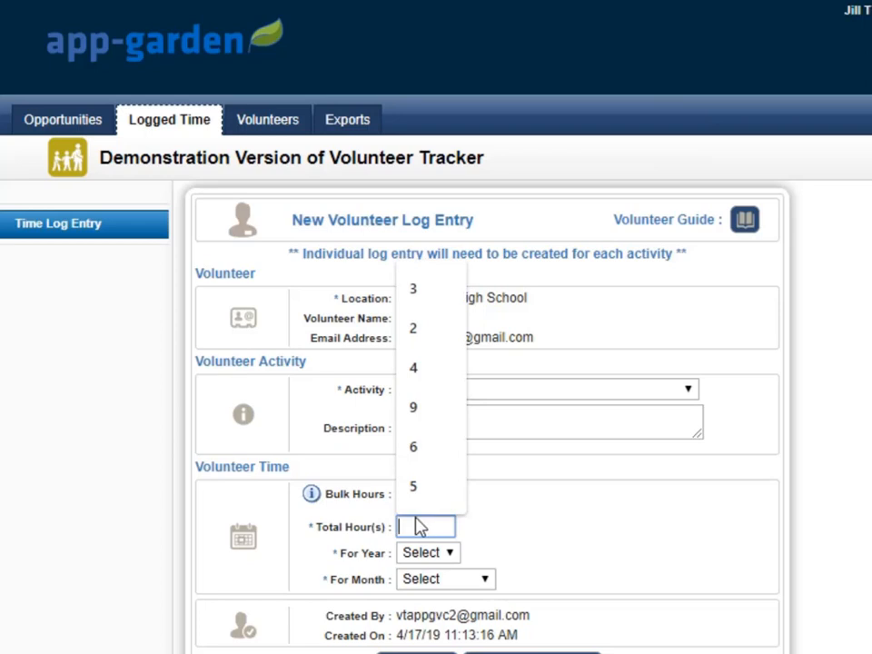
type("4")
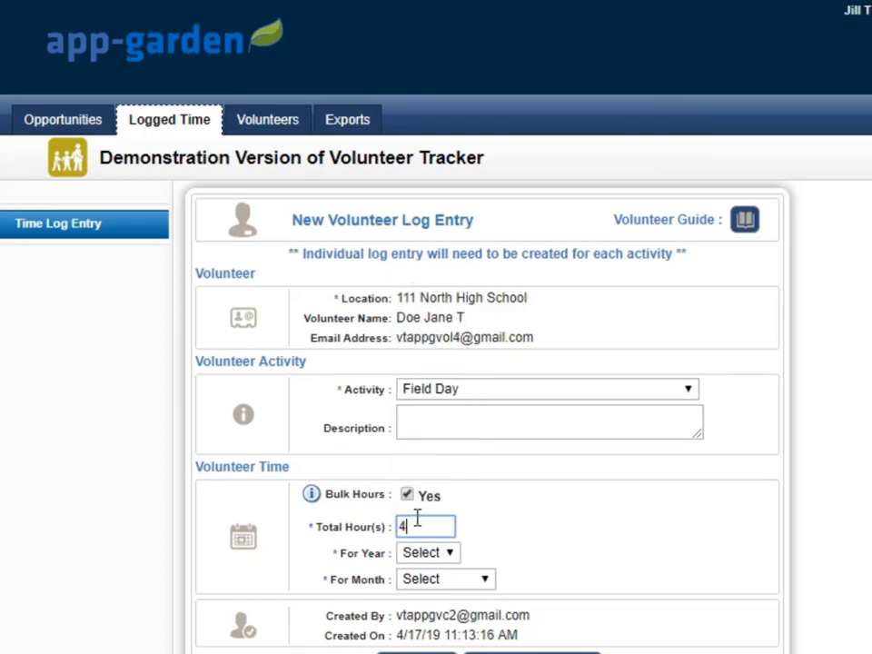
left_click(445, 556)
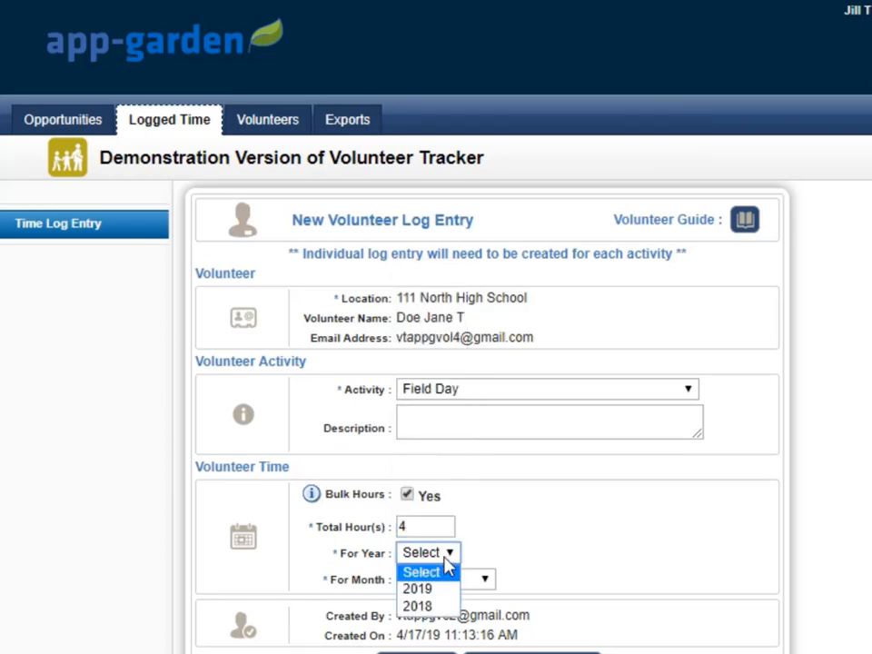
left_click(443, 592)
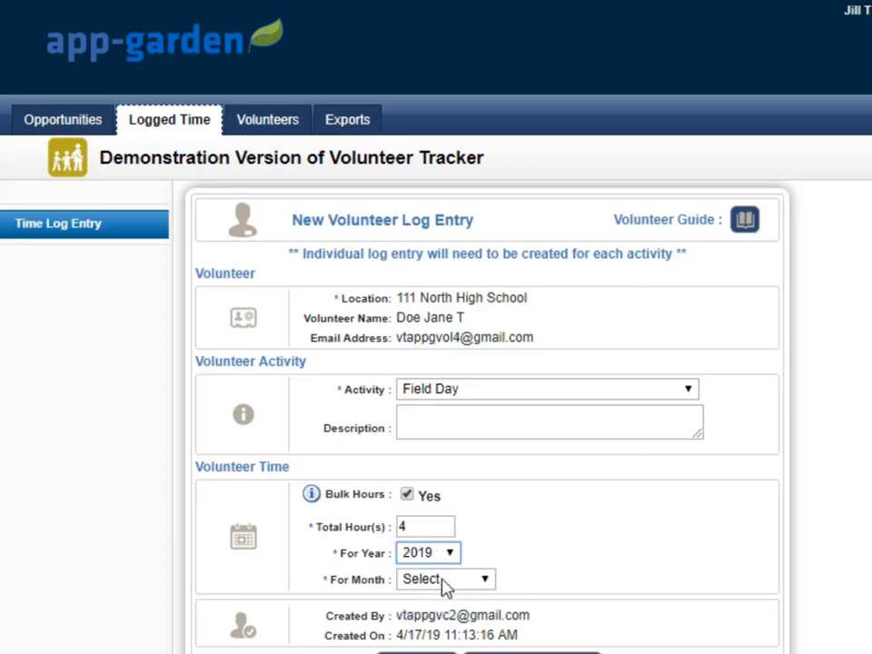
left_click(444, 583)
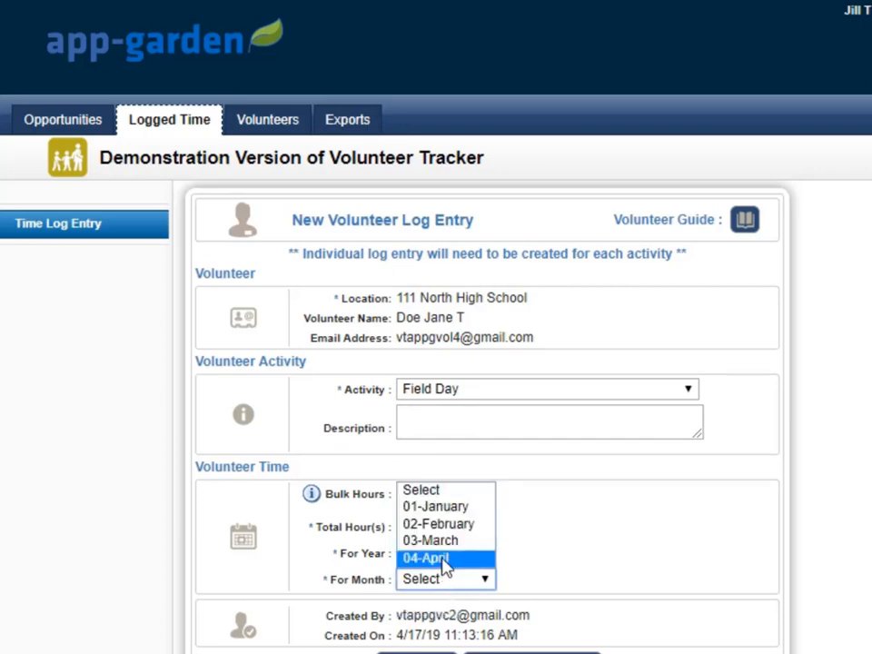
left_click(443, 560)
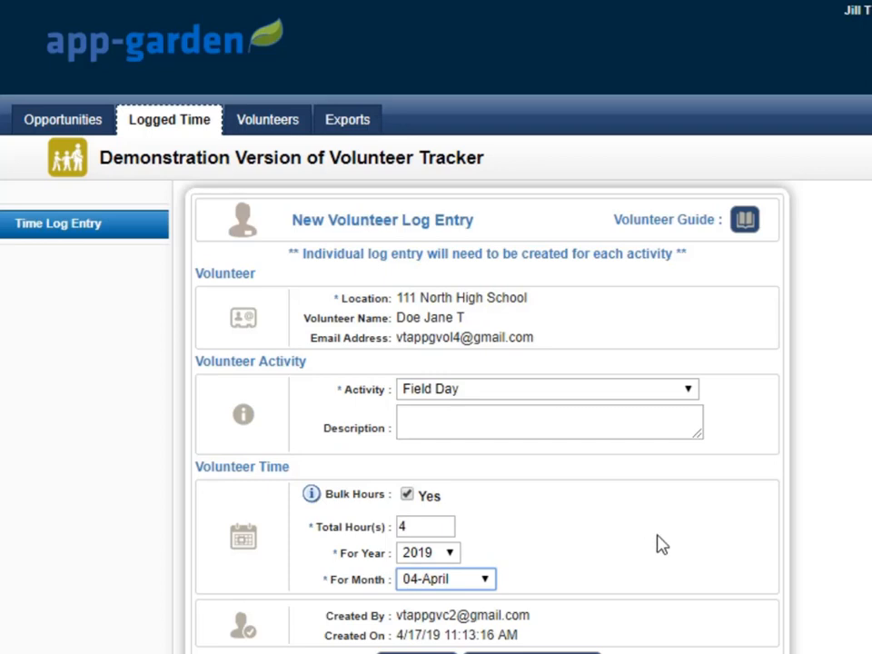
Submit the second volunteer's bulk-hours log entry and clear the last-name filter from the volunteer list
scroll(662, 545, "down", 1)
scroll(662, 533, "down", 1)
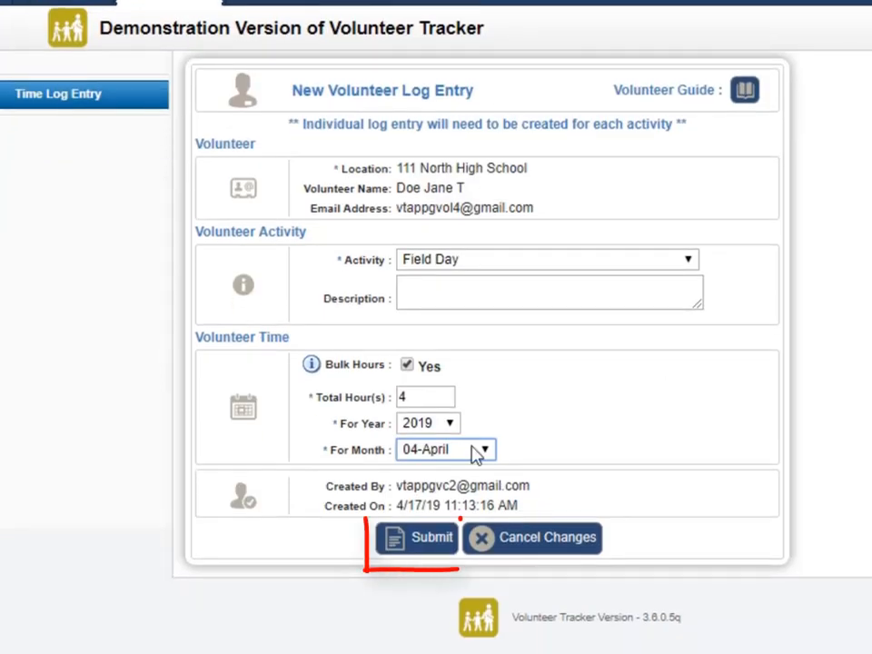
left_click(414, 541)
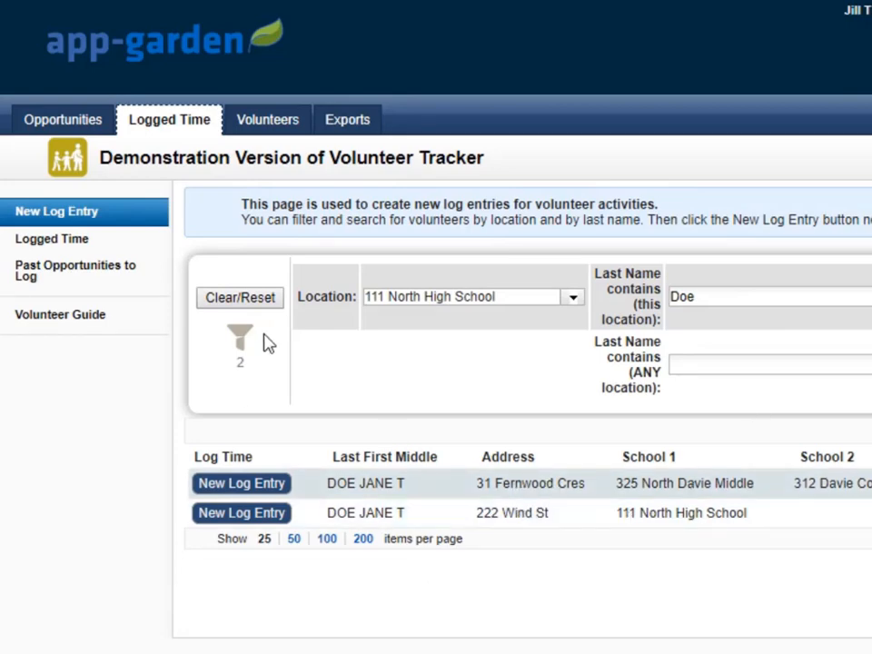
left_click(236, 300)
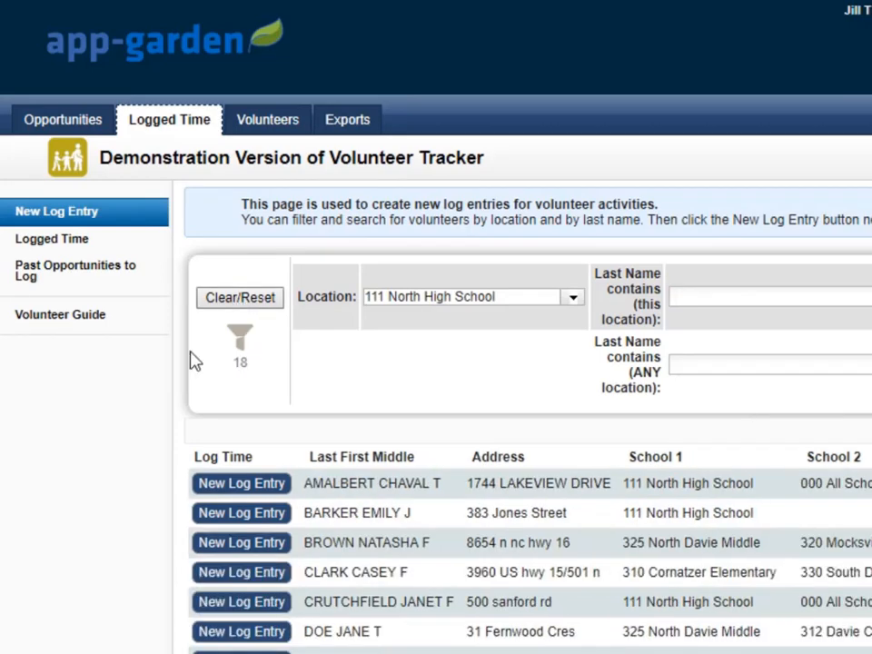
Open the list of logged time and look through the recorded volunteer entries
left_click(56, 245)
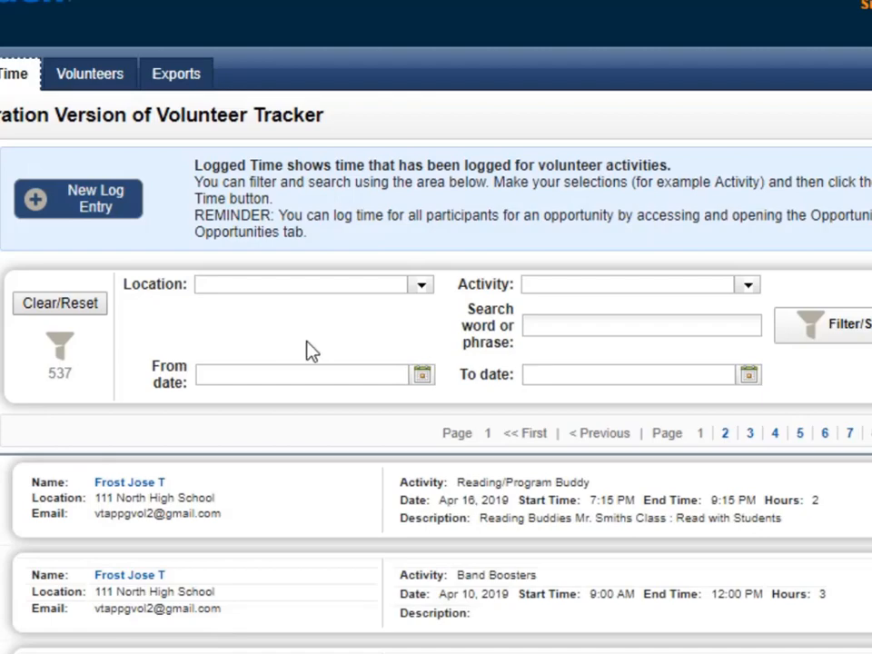
scroll(309, 350, "down", 3)
scroll(309, 345, "down", 1)
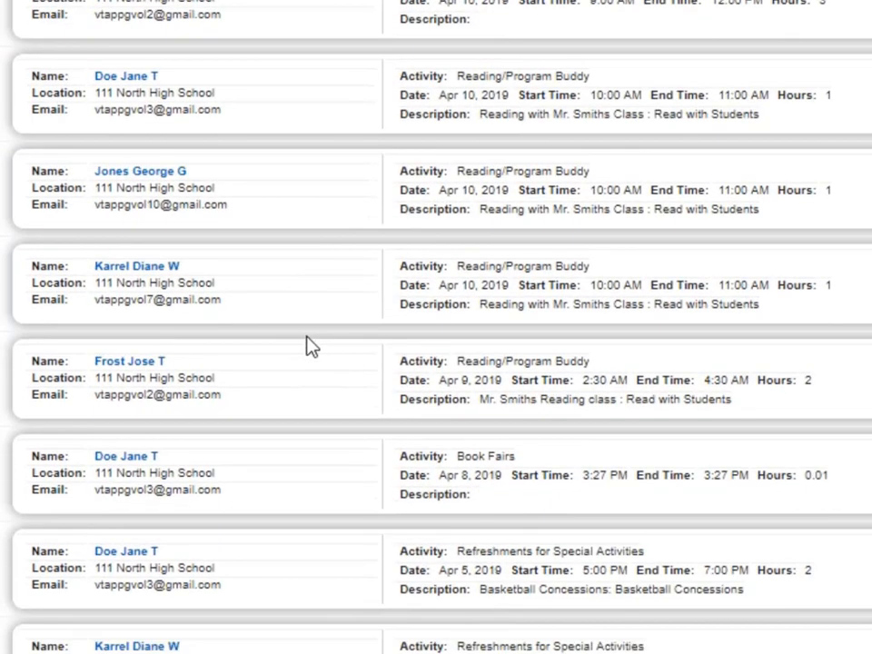
scroll(308, 346, "up", 3)
scroll(299, 350, "up", 3)
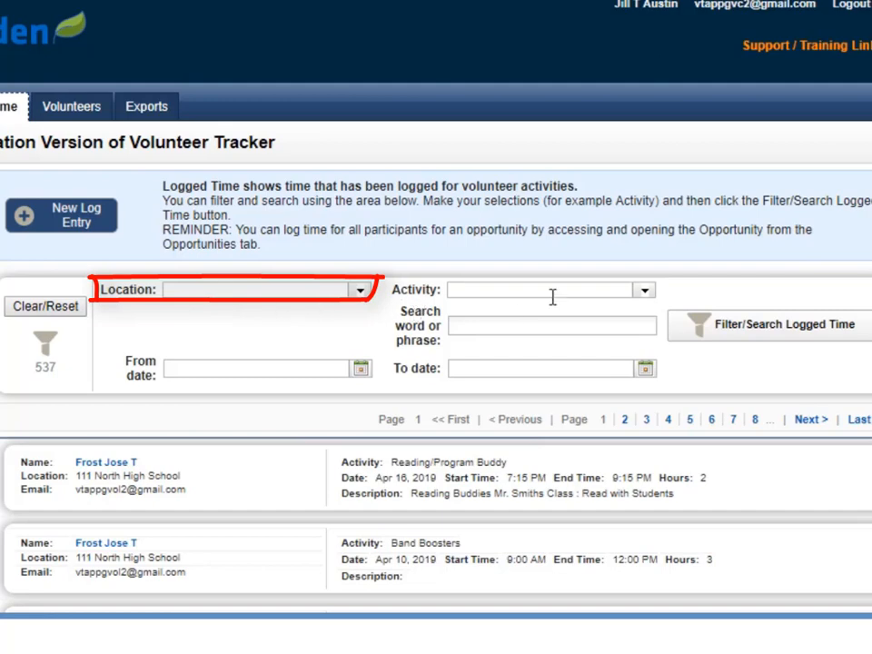
Filter the logged time by the Athletics Boosters activity, and view the details of the Mar 28, 2019 entry before closing it
left_click(645, 291)
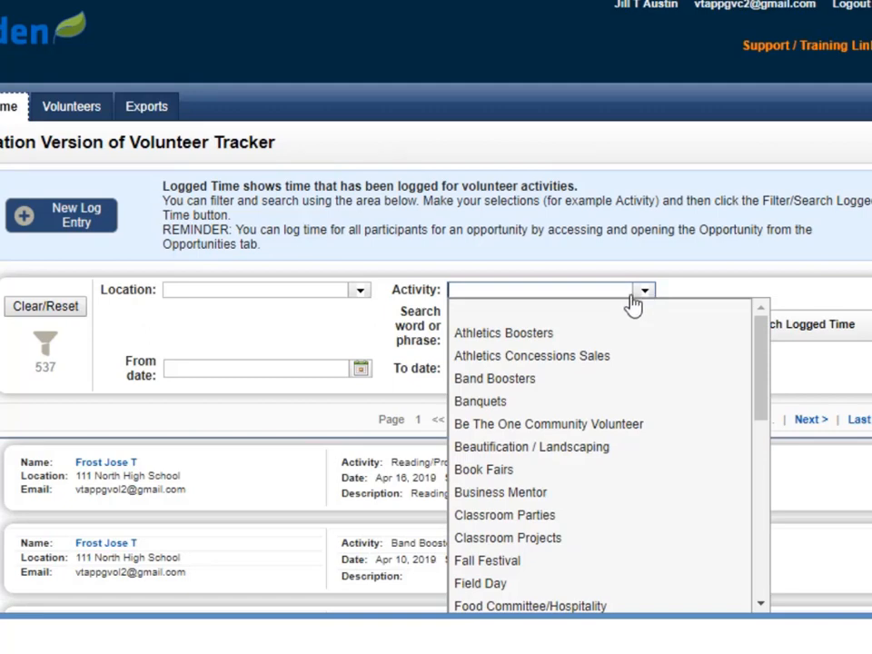
left_click(542, 336)
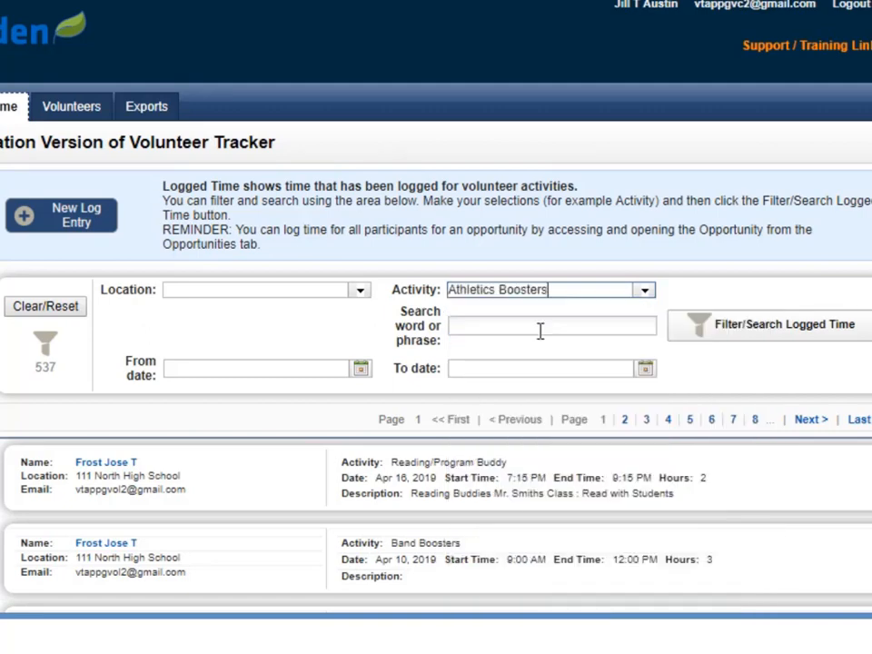
left_click(767, 332)
scroll(545, 403, "down", 2)
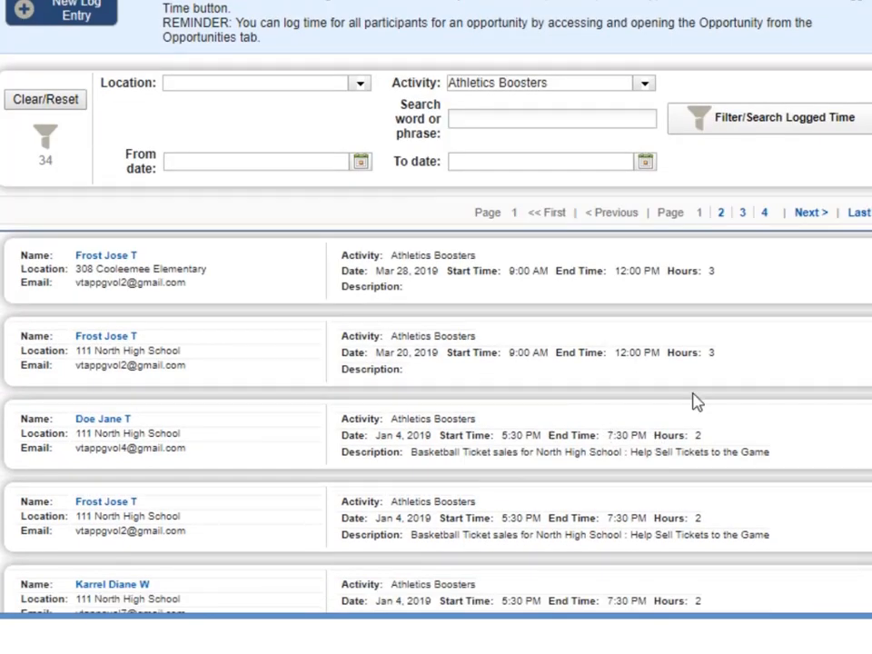
left_click(98, 261)
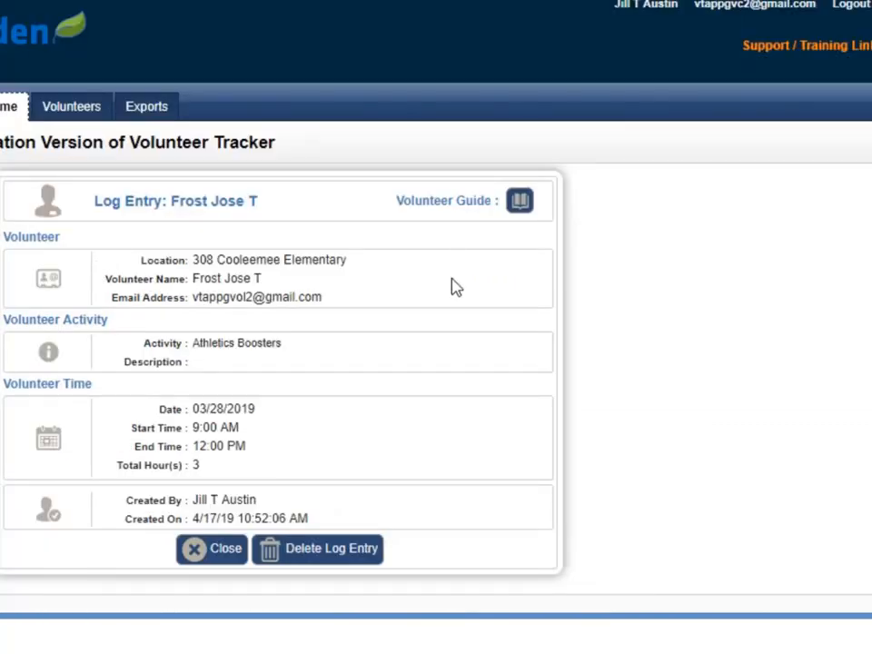
left_click(215, 549)
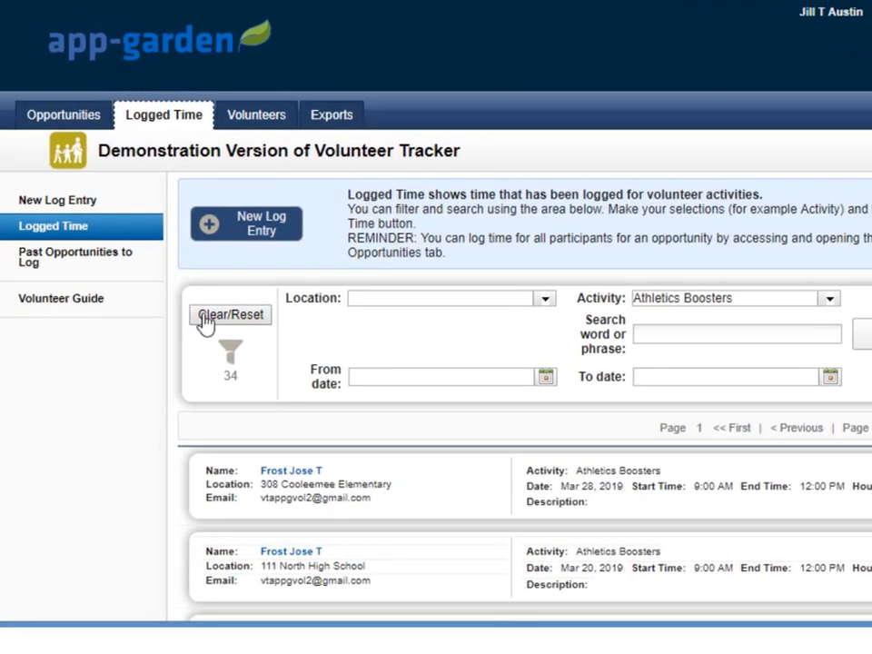
From the past opportunities to log, open the 04/16/19 11:00 AM Reading Buddies opportunity and go to its volunteers table
left_click(55, 262)
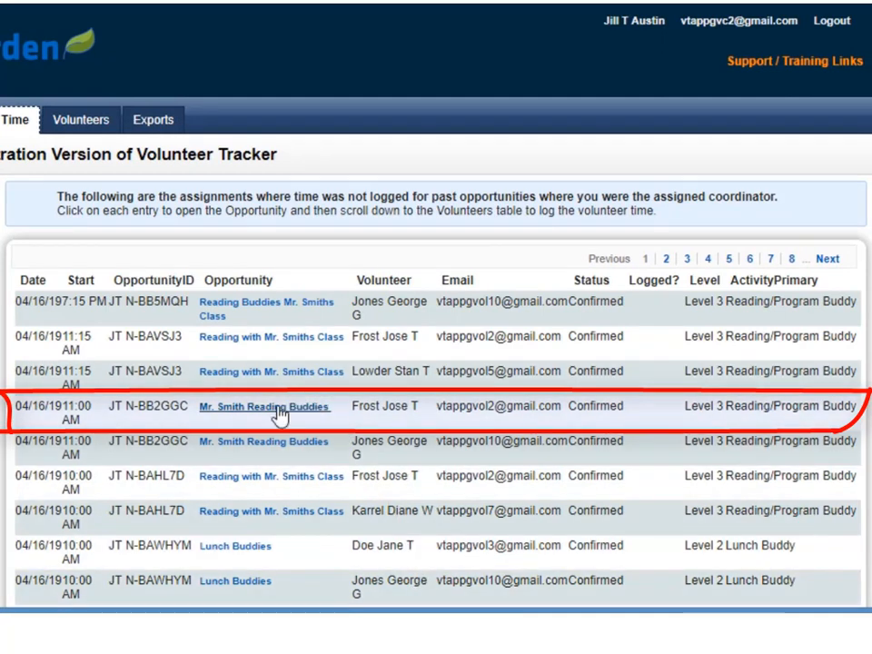
left_click(259, 414)
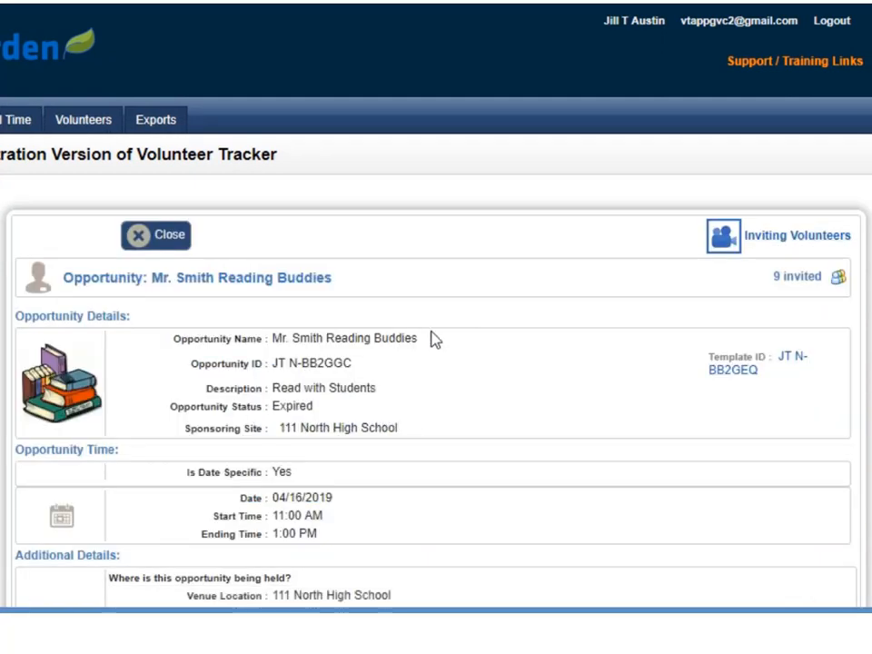
scroll(432, 339, "down", 5)
scroll(432, 338, "down", 3)
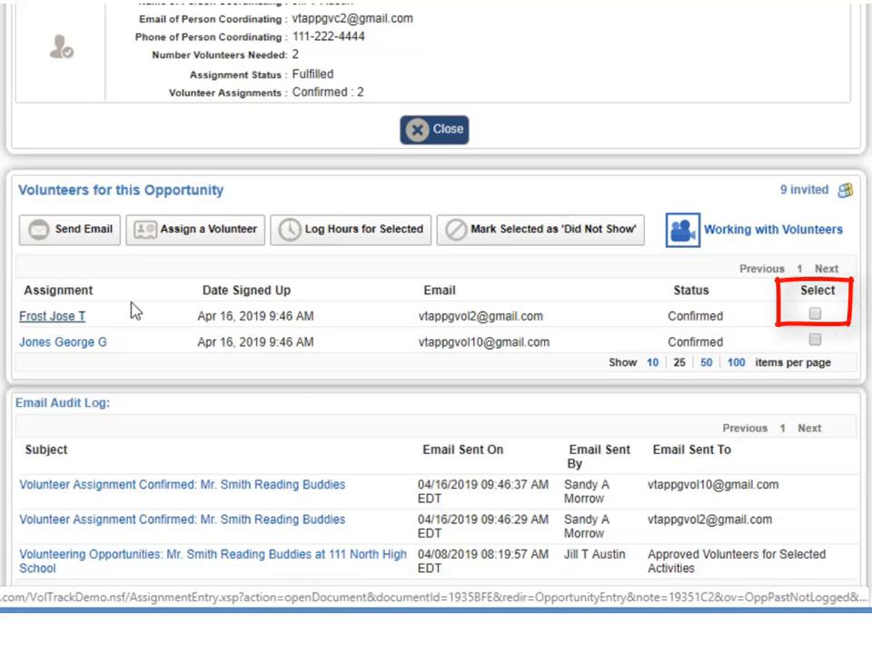
Log the hours for the first volunteer assigned to this opportunity, and close the opportunity
left_click(815, 315)
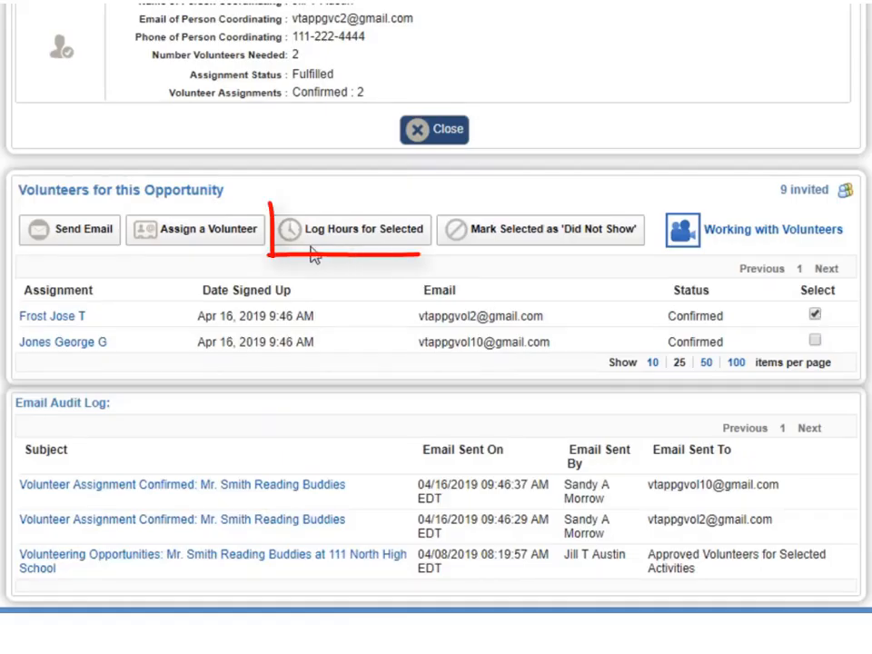
left_click(325, 238)
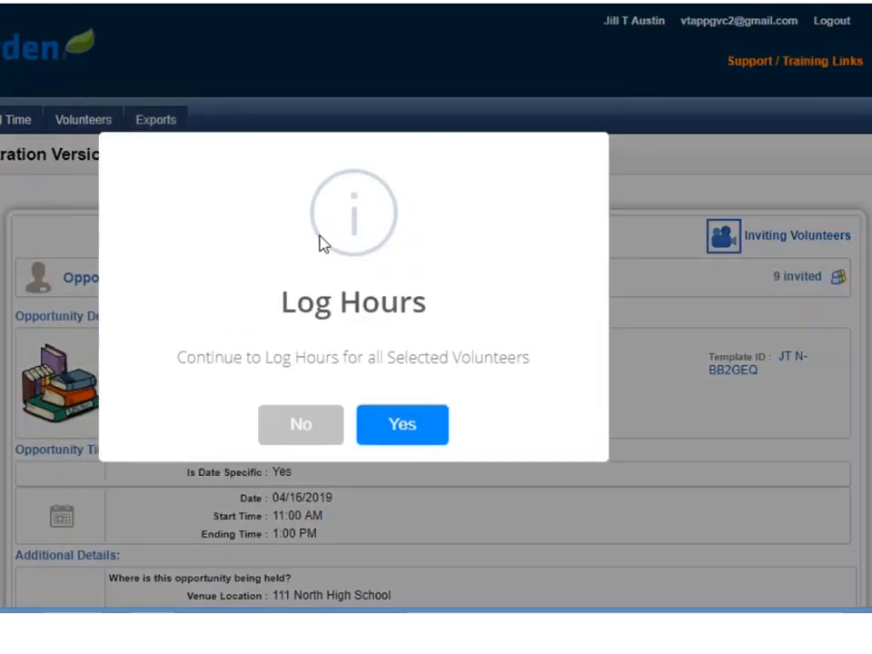
left_click(396, 425)
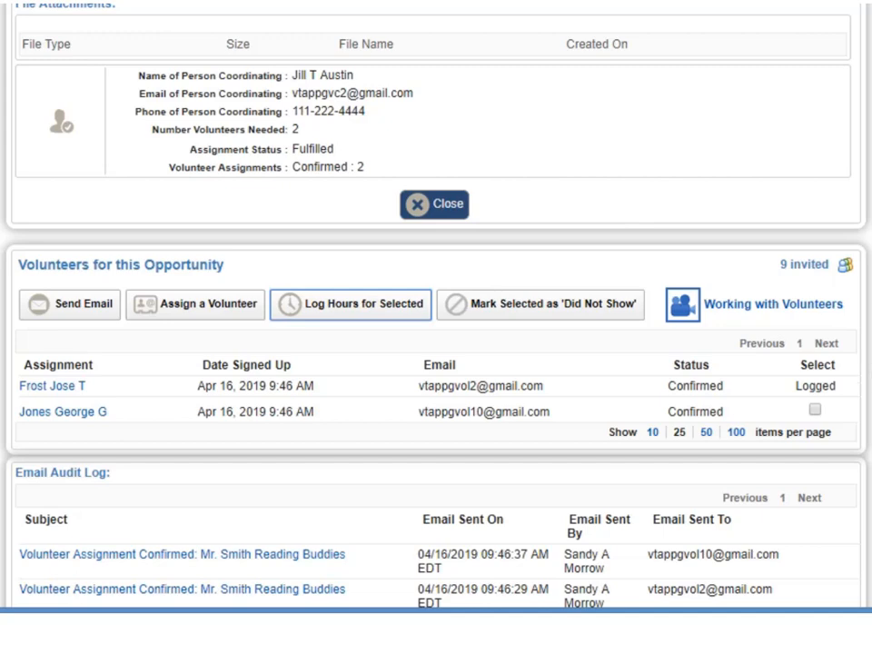
scroll(435, 327, "down", 3)
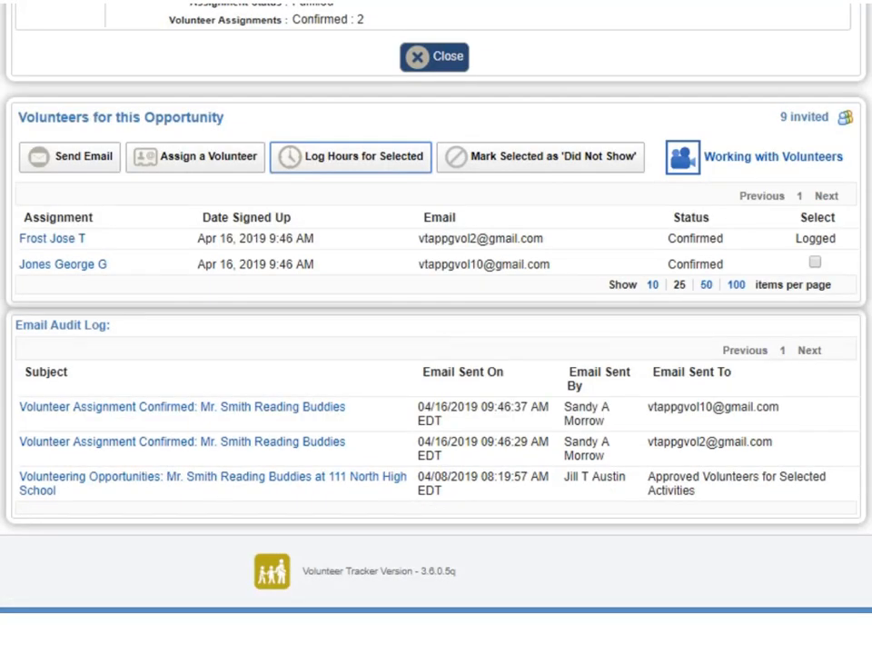
scroll(436, 309, "up", 10)
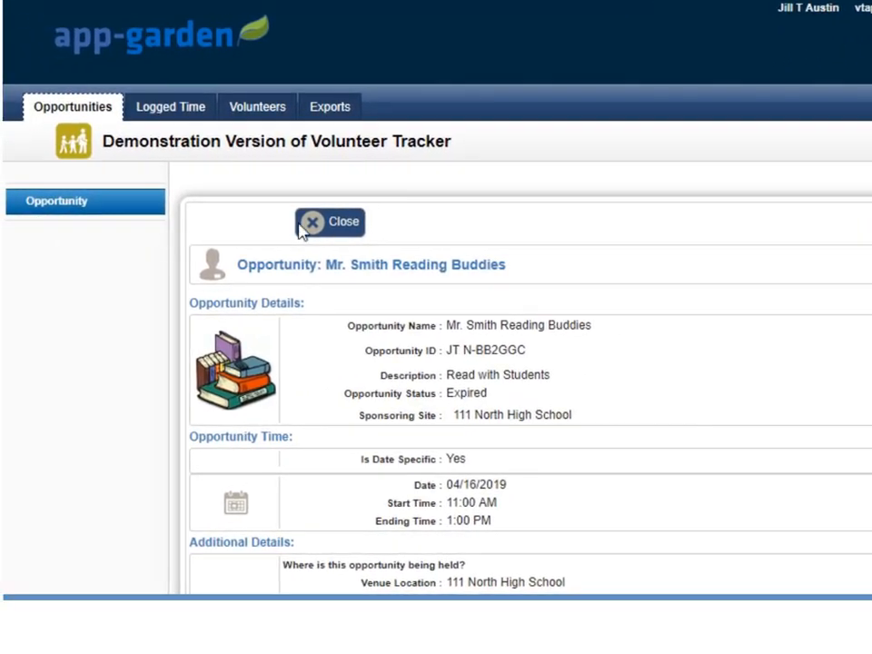
left_click(333, 223)
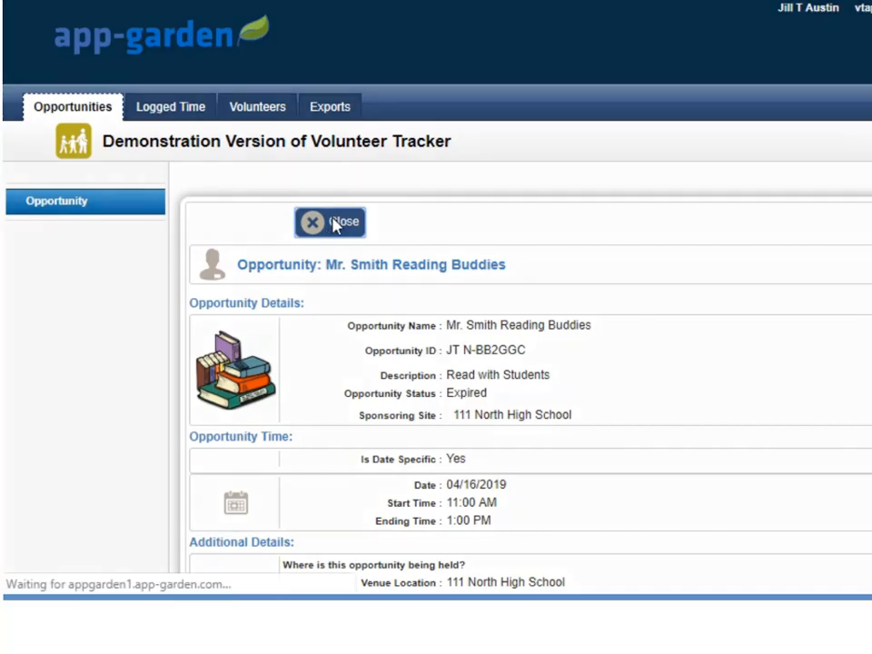